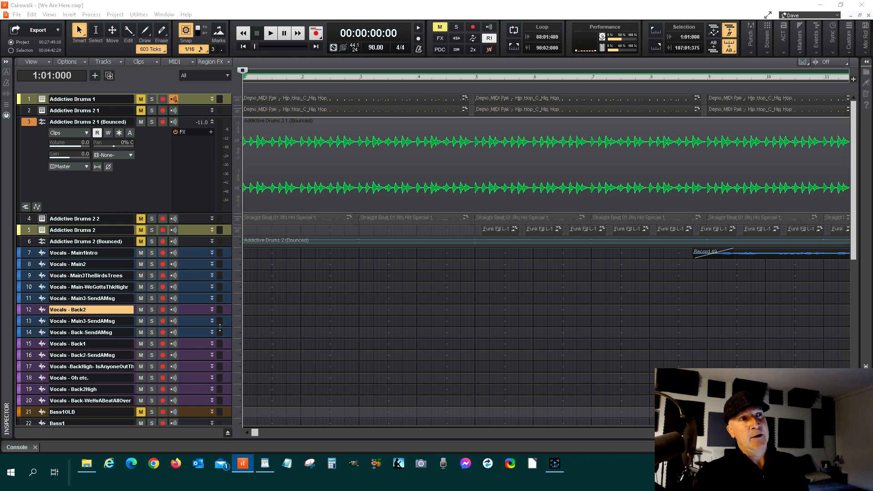
Step: Select all tracks and clips in the project, clear the selection and return the playhead to the start
left_click(158, 173)
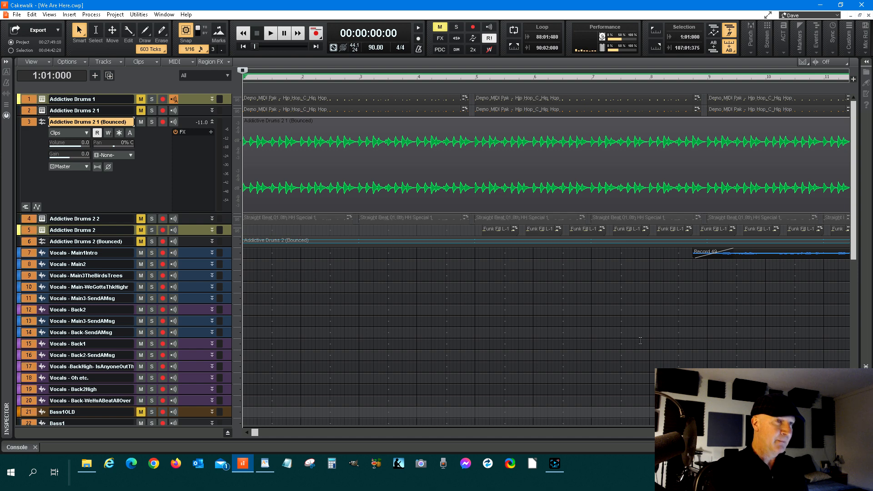
key("ctrl+a")
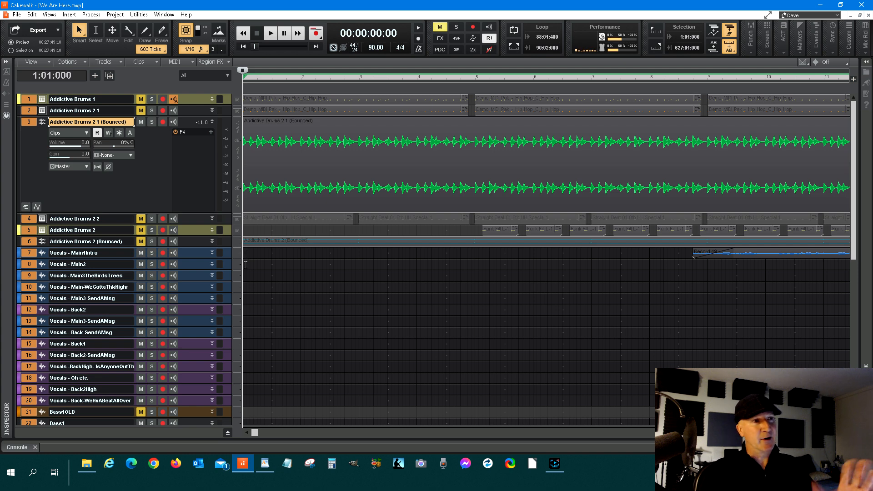
left_click(288, 263)
left_click(288, 267)
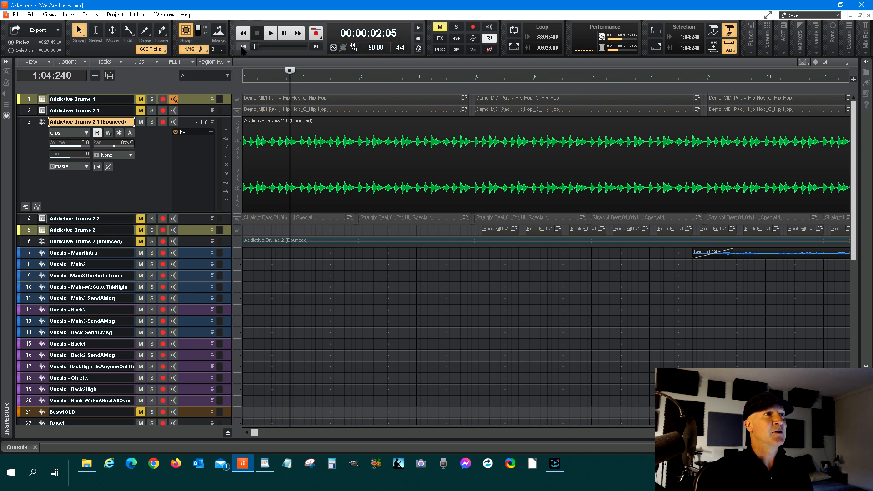
left_click(243, 47)
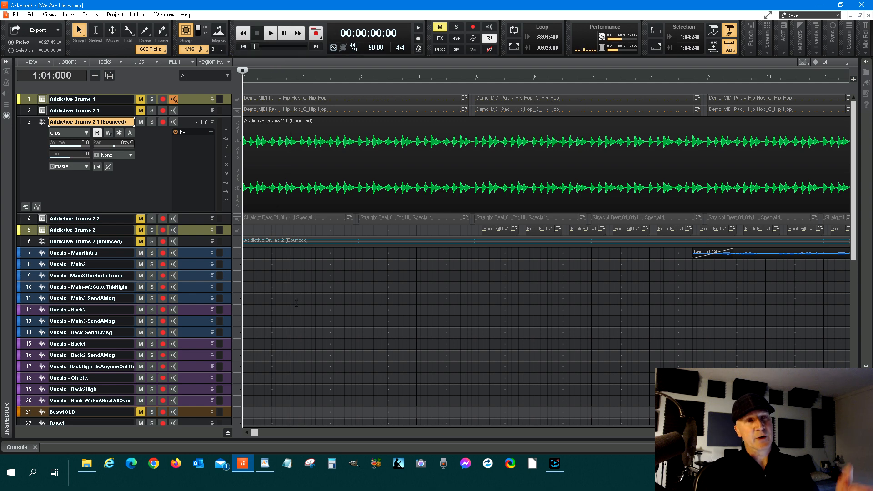
Step: Select all clips and inspect the opening drum waveform at single-sample snap resolution, then clear the selection
key("ctrl+a")
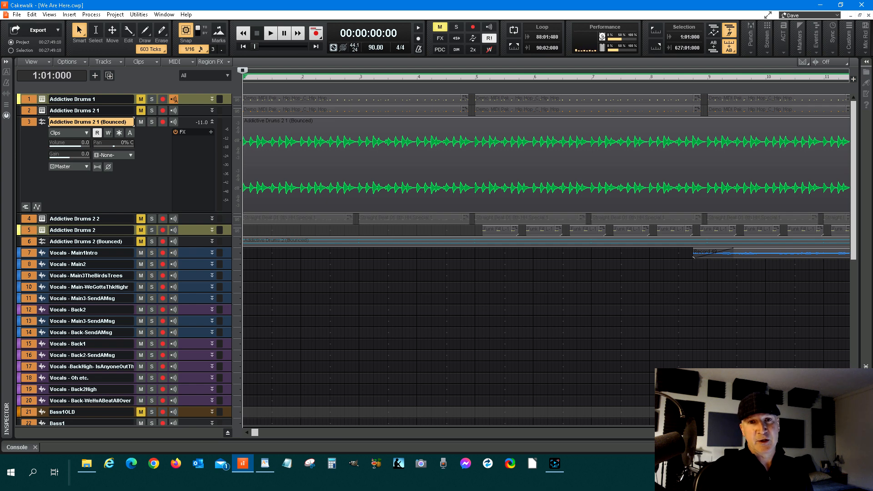
key("ctrl+Right")
key("ctrl+Right")
key("ctrl+Right")
key("ctrl+Right")
key("ctrl+Right")
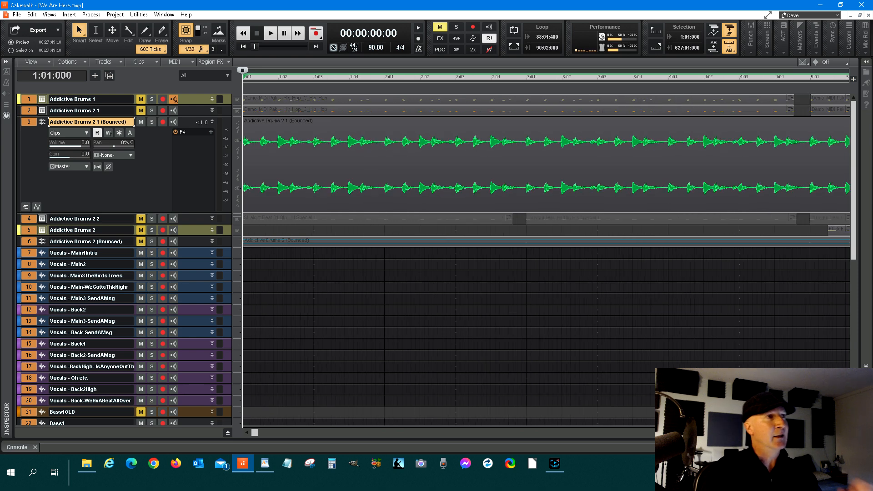
key("ctrl+Right")
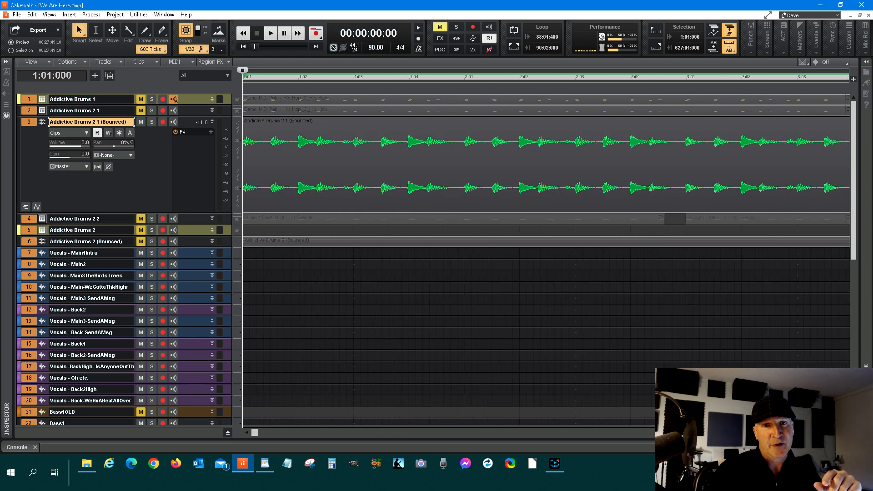
key("ctrl+Right")
key("ctrl+Right")
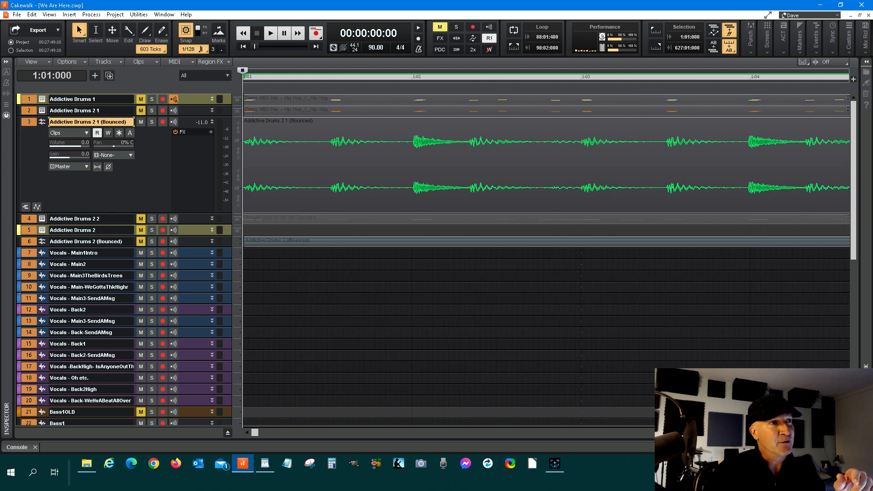
key("ctrl+Right")
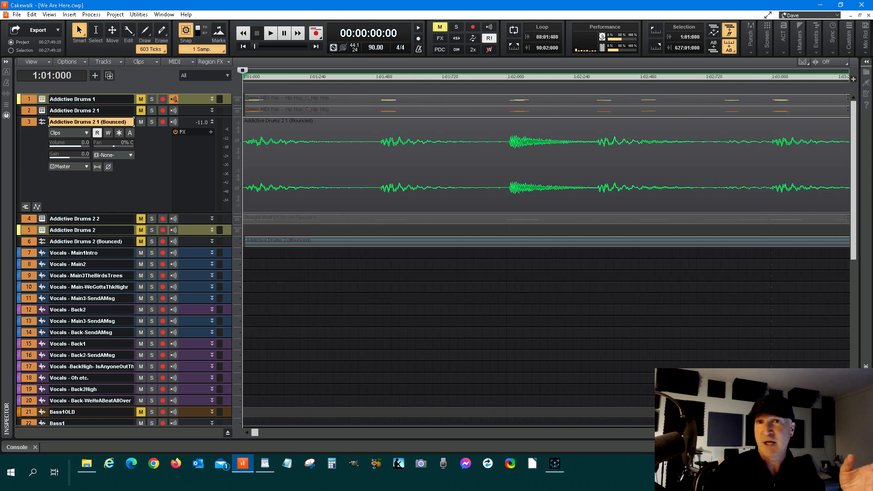
left_click(432, 272)
left_click(349, 289)
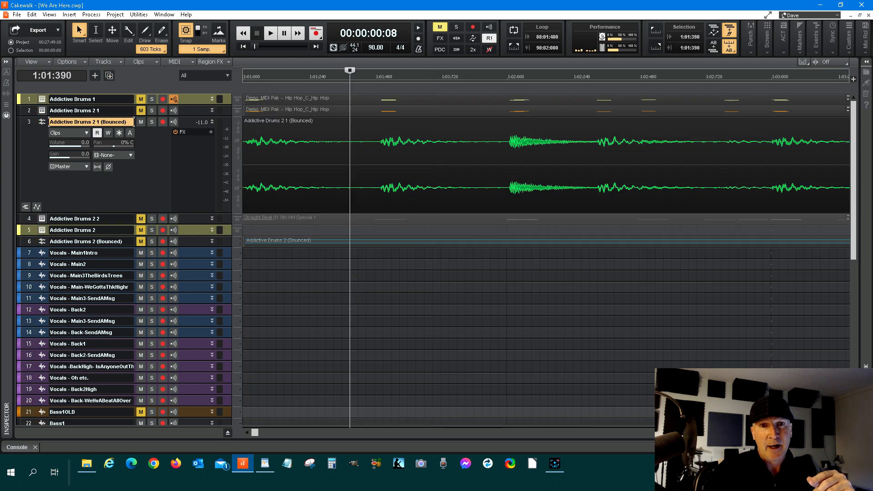
Step: Widen the timeline view to survey roughly the first nine measures of all tracks
key("ctrl+Left")
key("ctrl+Left")
key("ctrl+Left")
key("ctrl+Left")
key("ctrl+Left")
key("ctrl+Left")
key("ctrl+Left")
key("ctrl+Left")
key("ctrl+Left")
key("ctrl+Left")
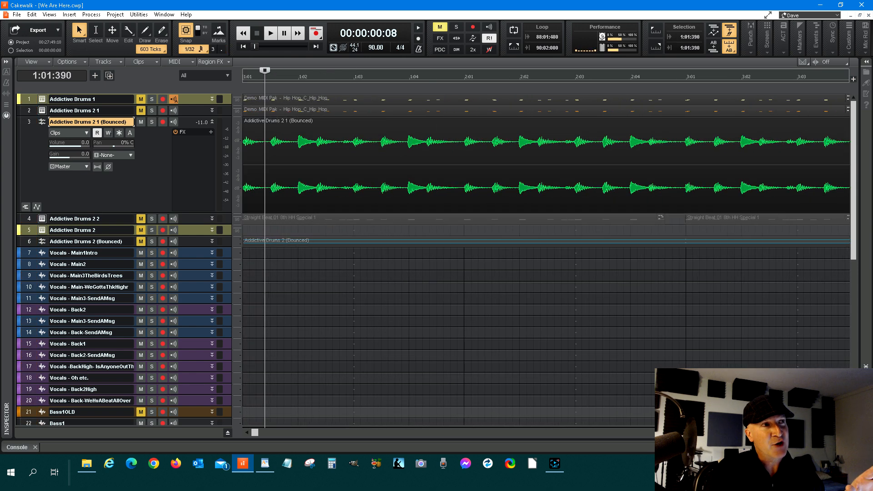
key("ctrl+Left")
key("ctrl+Left")
key("ctrl+Left")
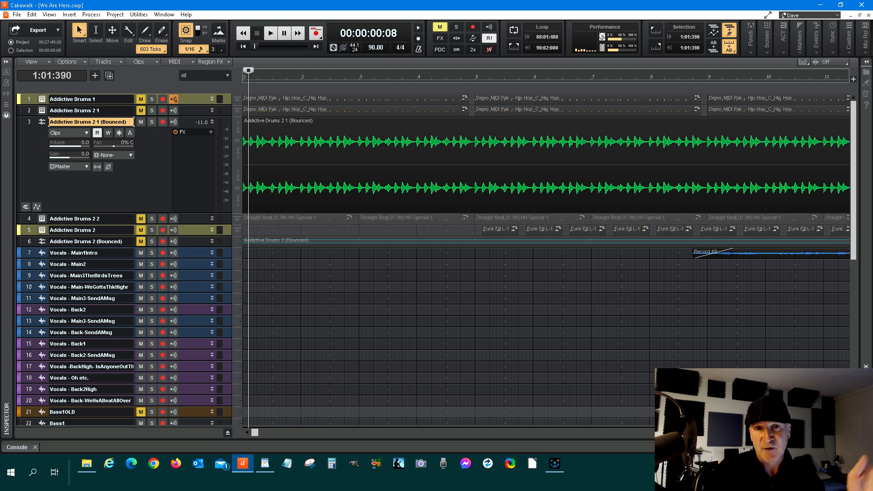
key("ctrl+Left")
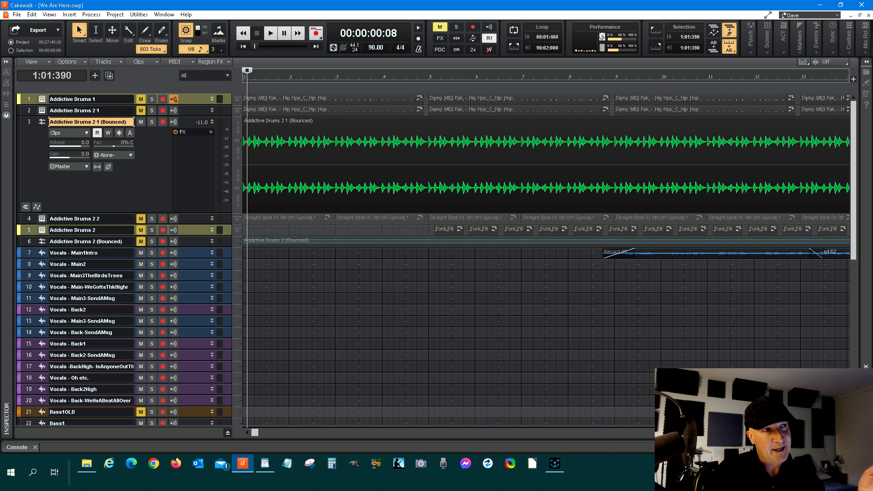
key("ctrl+Right")
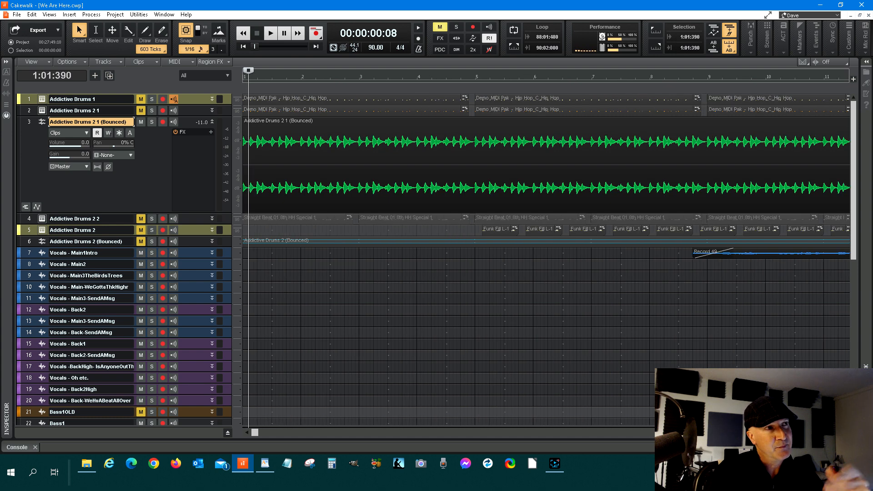
key("ctrl+Right")
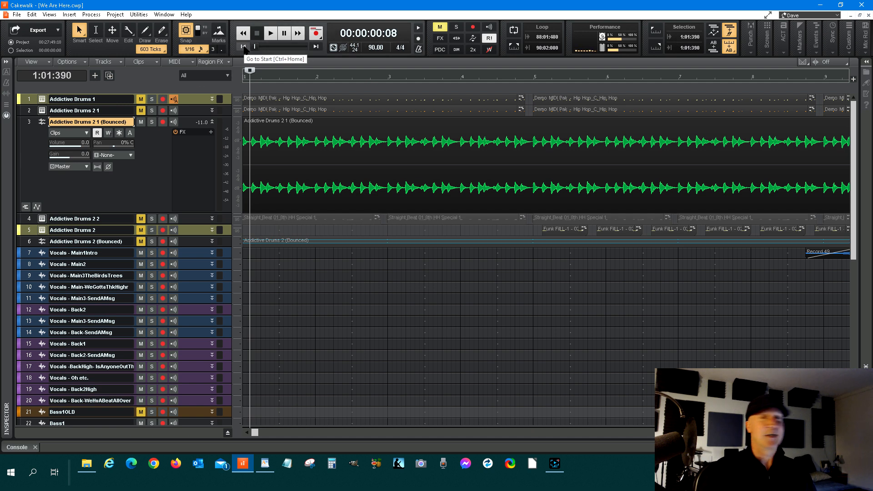
Step: Return the playhead to the start, select all clips in every track and try moving them together on the timeline
left_click(244, 47)
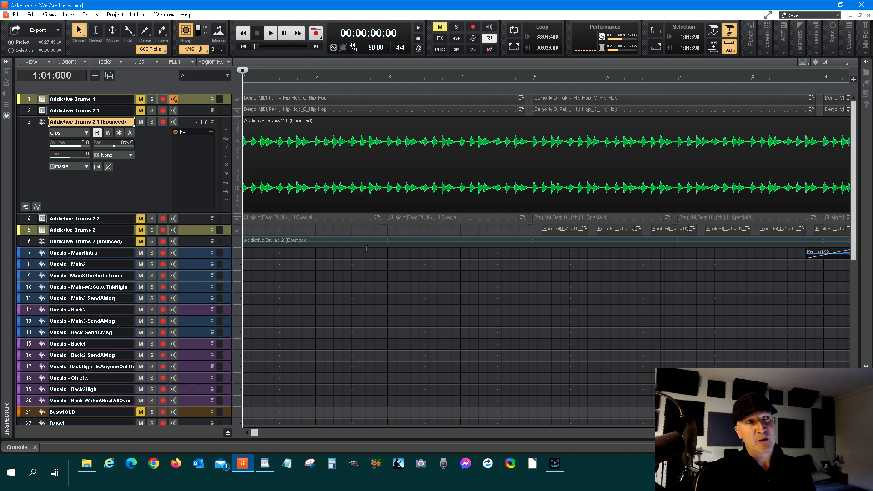
key("ctrl+a")
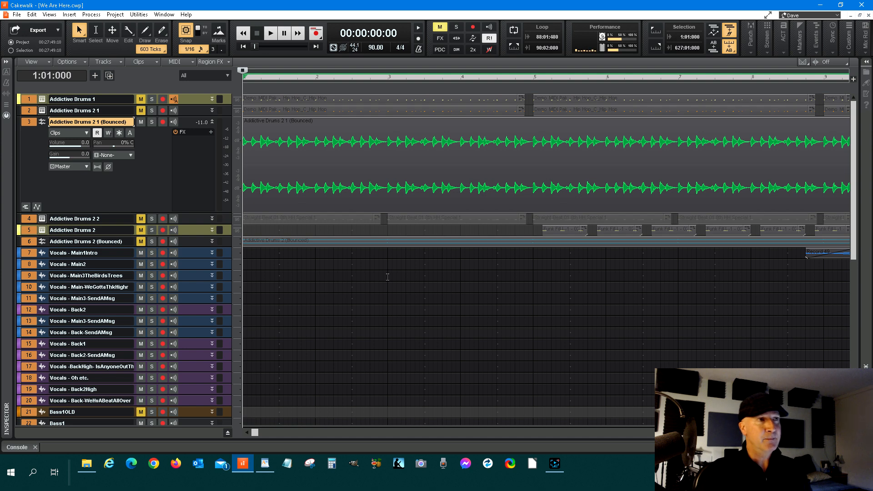
left_click(272, 122)
left_click_drag(273, 123, 289, 133)
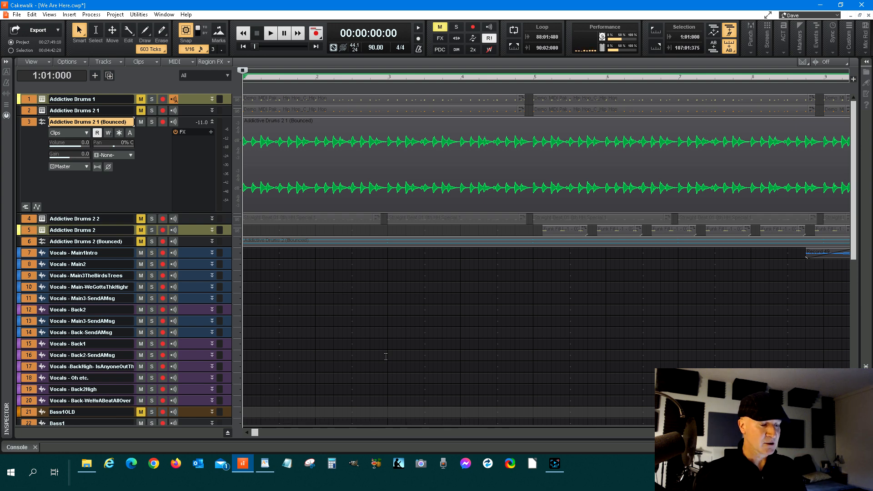
key("space")
key("space")
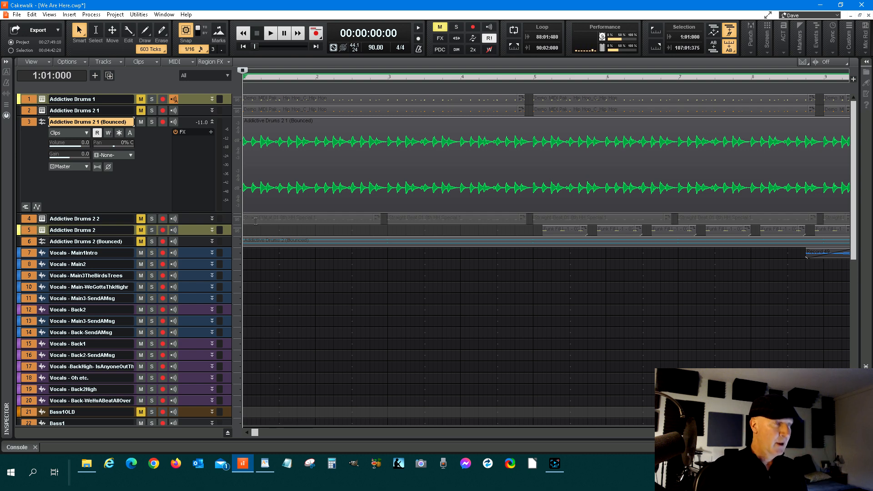
Step: Shift all selected clips together so the song starts at 1:01:720, and play the opening to check it
left_click_drag(264, 126, 277, 131)
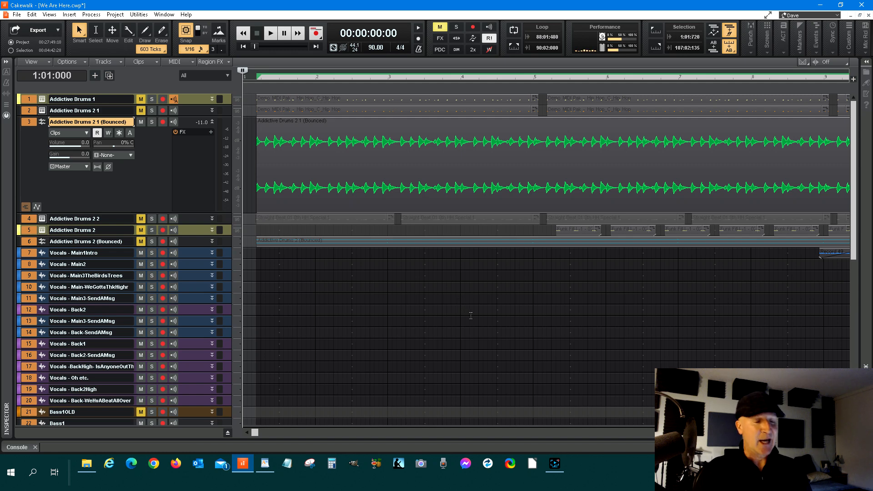
key("space")
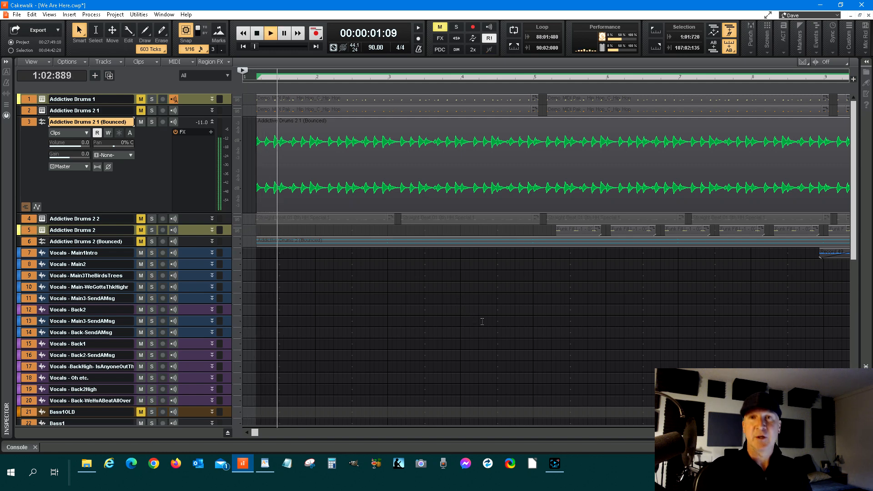
key("space")
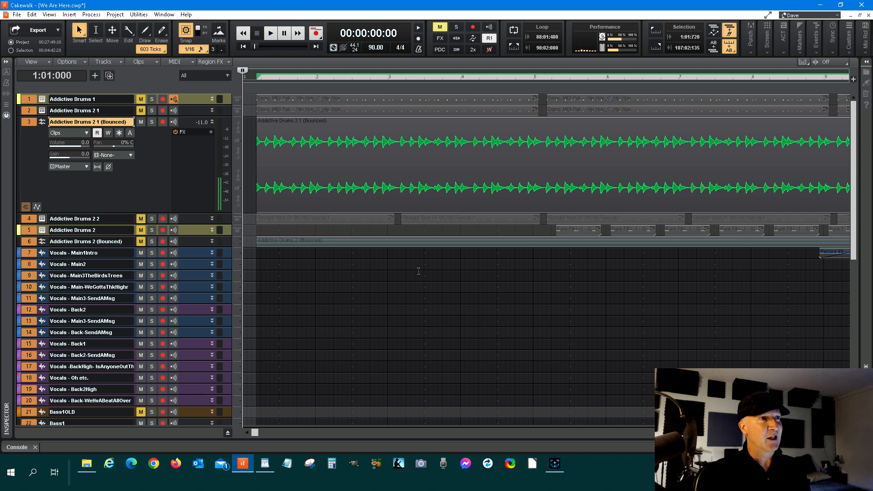
Step: Shift all selected clips together so the song starts at 1:01:480, and play the opening to check it
left_click_drag(296, 127, 291, 128)
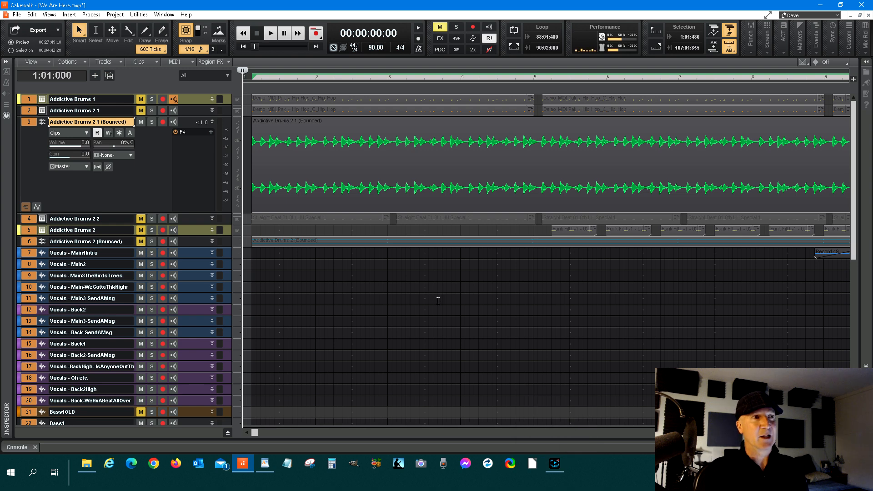
key("space")
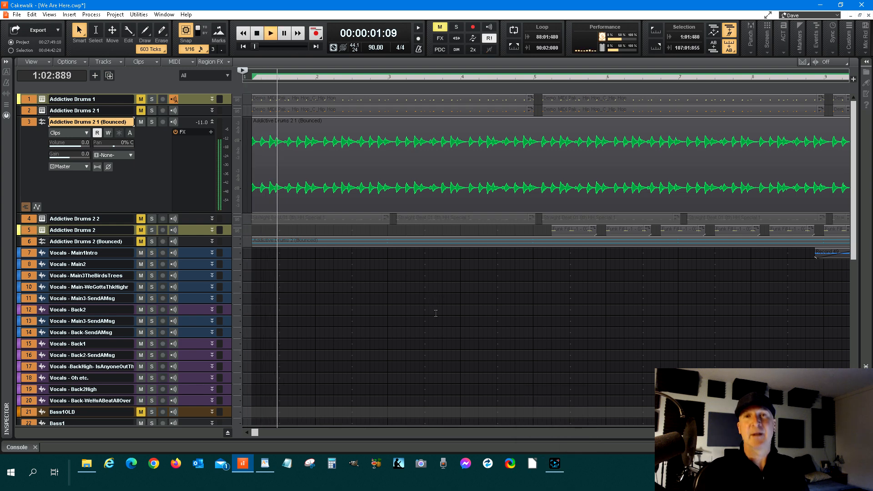
key("space")
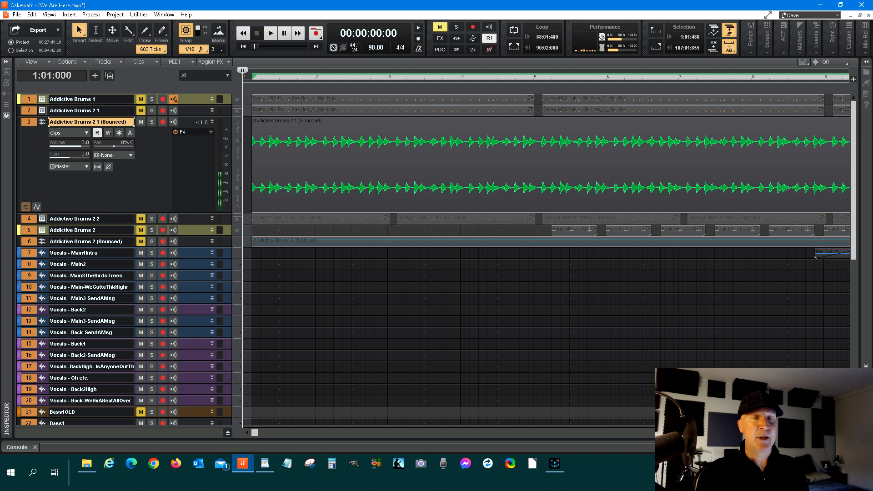
key("space")
key("space")
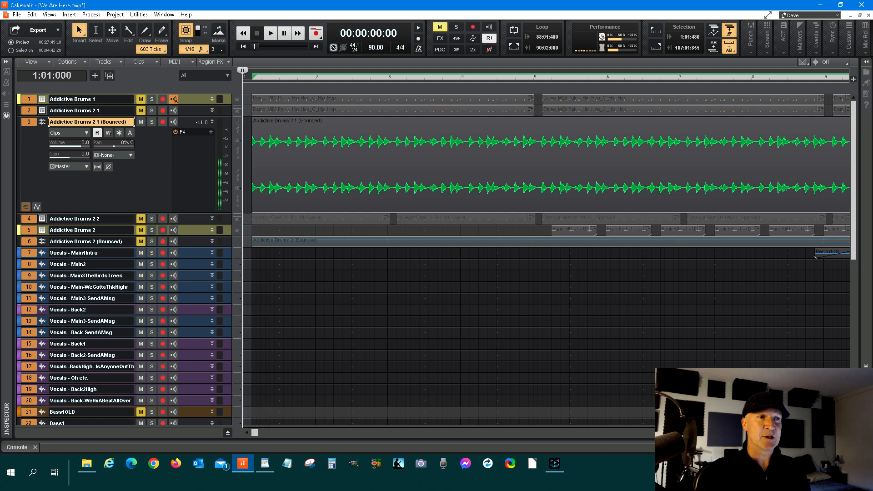
Step: Place the playhead at 104:04:000, clearing the selection, and examine where the clips of every track end
left_click_drag(255, 433, 348, 433)
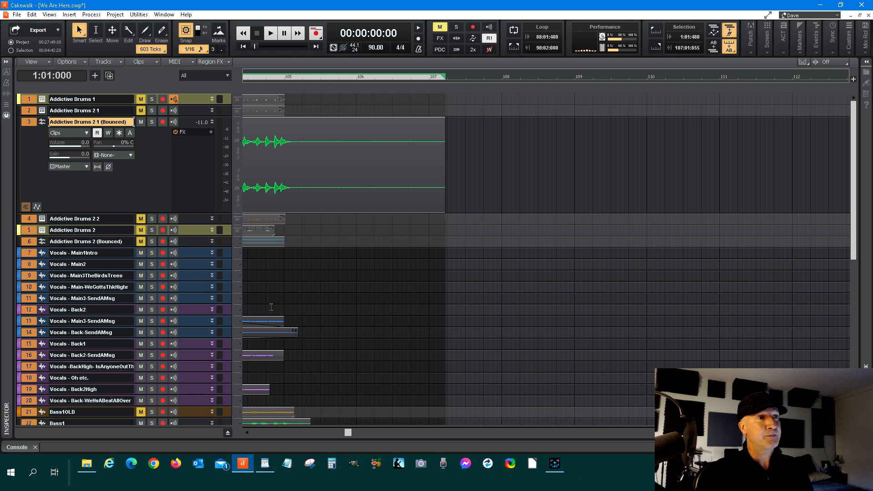
left_click(266, 293)
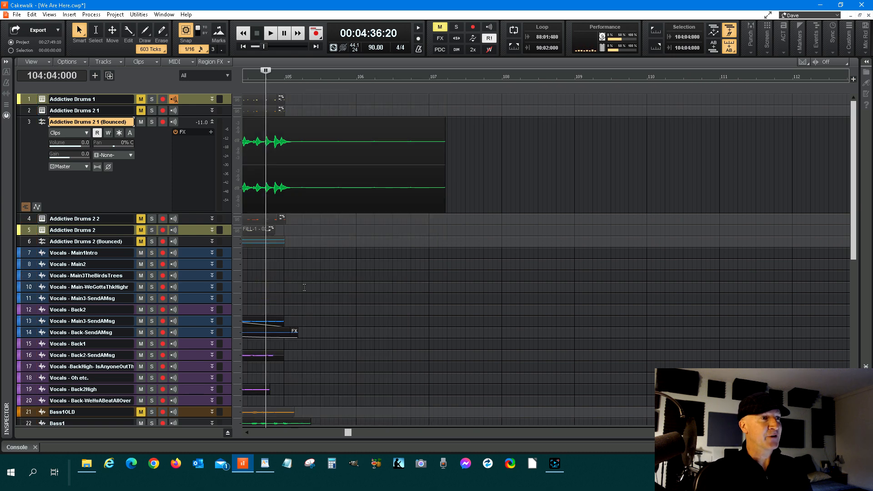
scroll(426, 347, "down", 5)
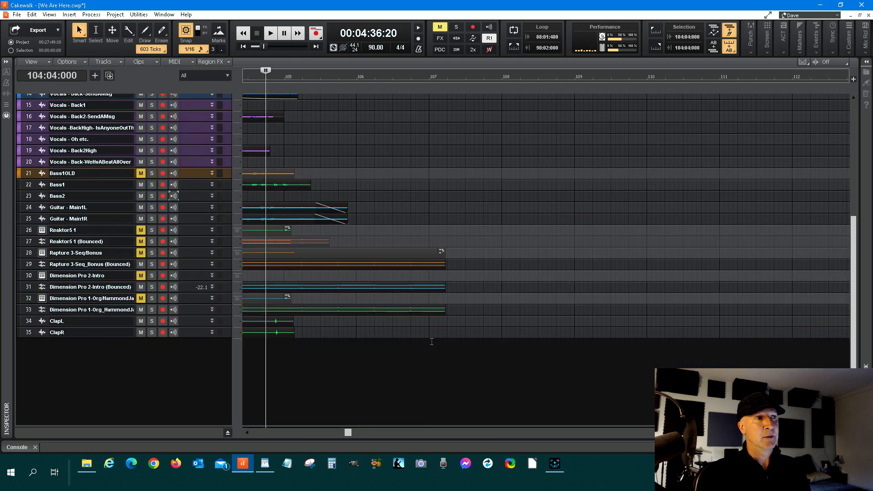
scroll(419, 272, "up", 5)
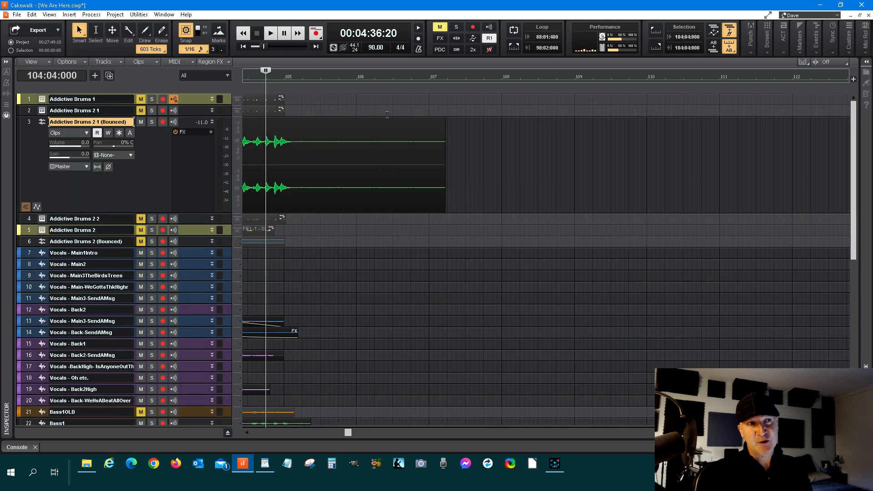
left_click_drag(348, 432, 345, 437)
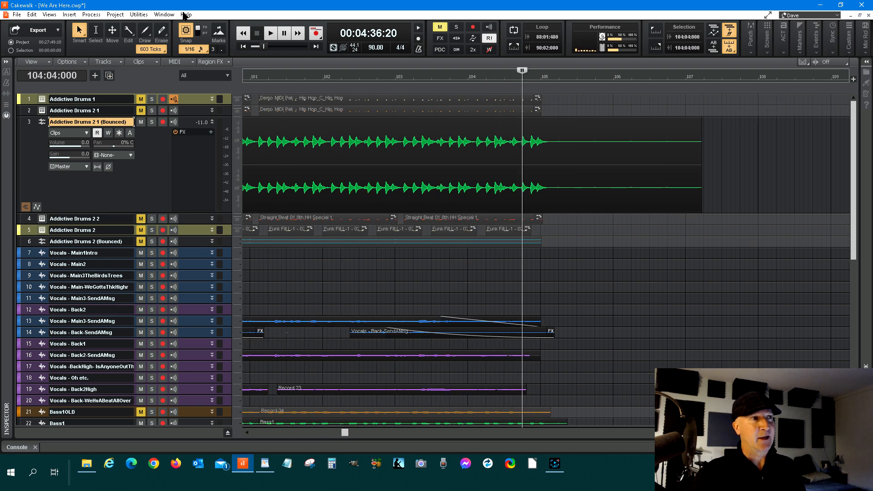
Step: Review the Bounce to Track(s) options, including the source category, and leave them without bouncing
left_click(116, 62)
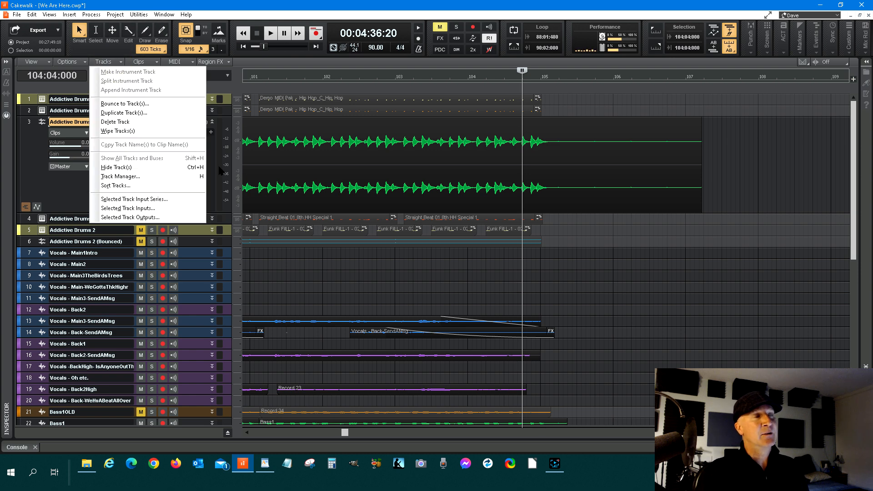
left_click(136, 104)
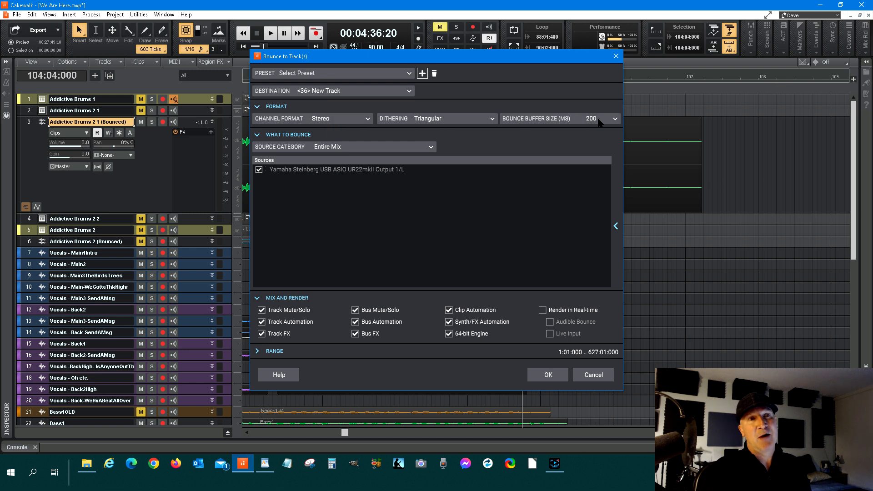
left_click(410, 145)
left_click(410, 146)
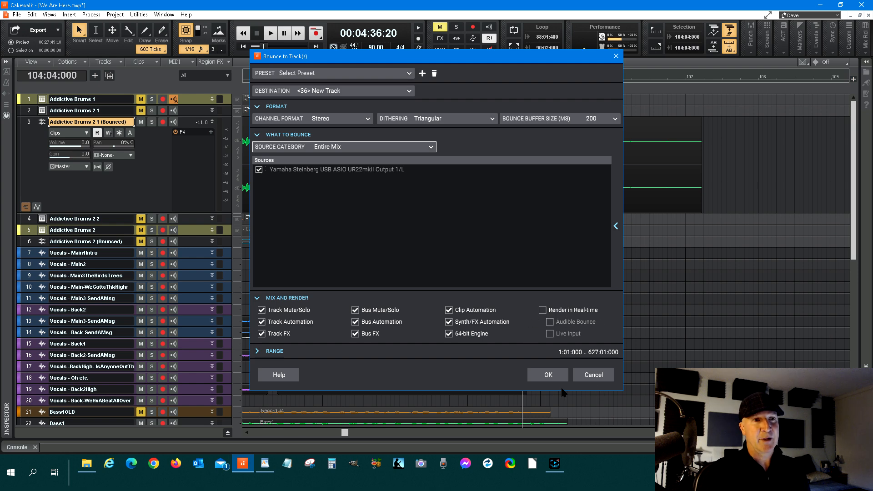
left_click(604, 376)
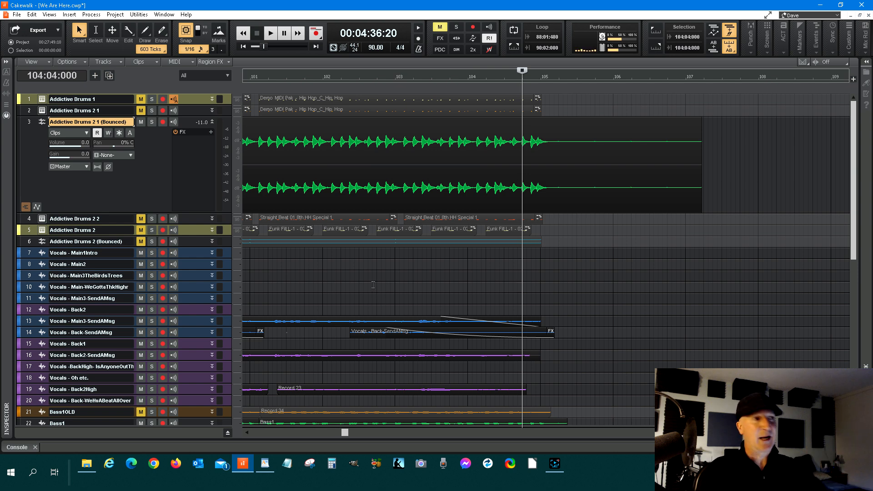
Step: Fade out the bounced Addictive Drums clip on track 3 from about measure 105 to its end, and play the song's ending
scroll(166, 345, "down", 5)
scroll(166, 345, "up", 5)
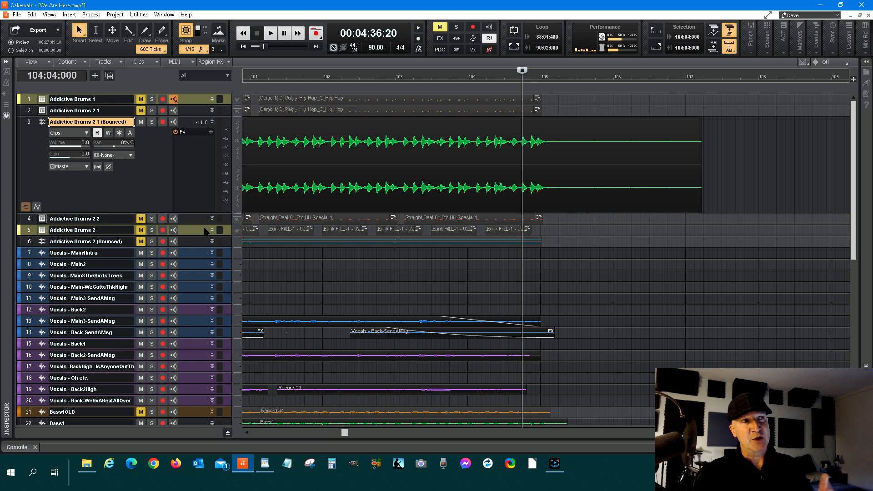
left_click(461, 161)
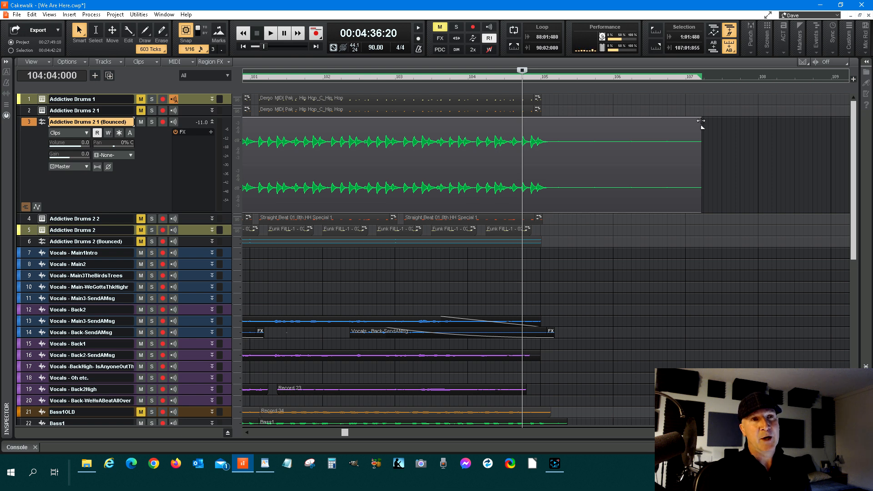
left_click_drag(700, 121, 542, 146)
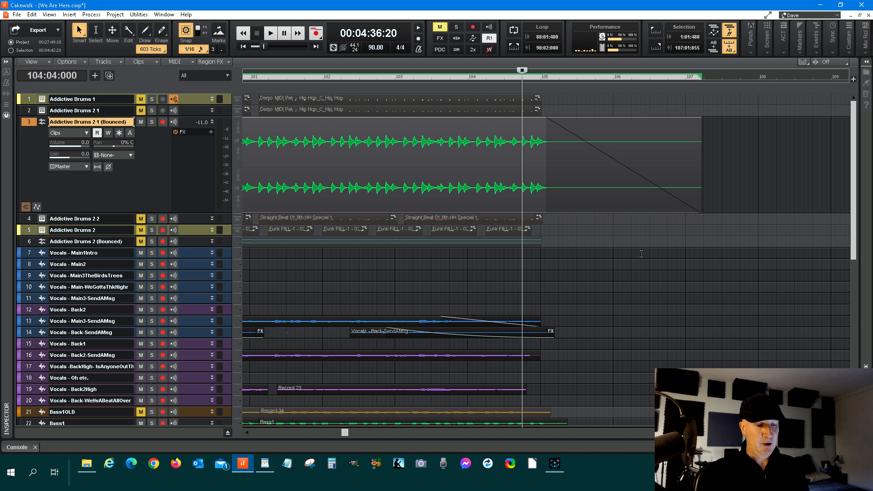
key("space")
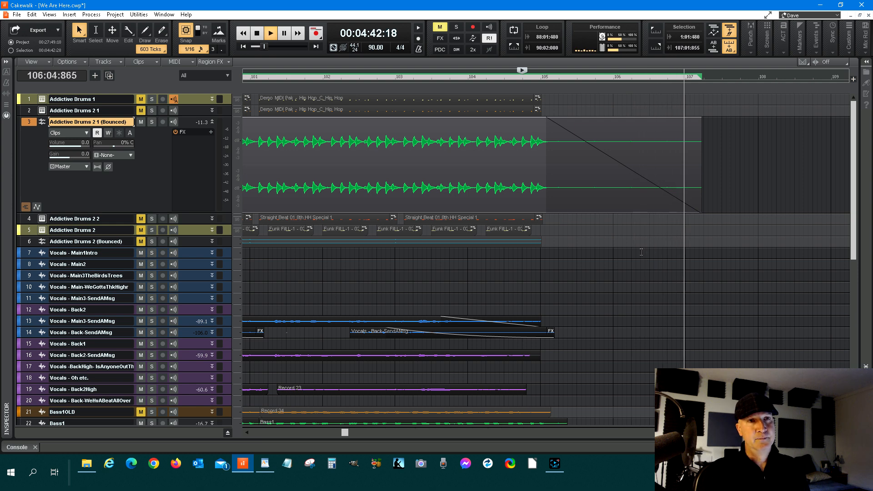
key("space")
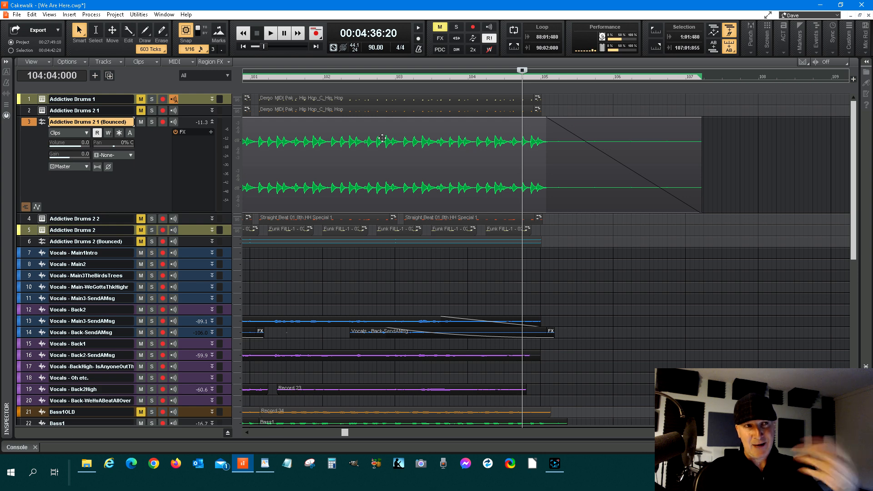
Step: Place the playhead at 103:01:476 and examine the remaining tracks, the project's buses and the available insert options
scroll(379, 167, "down", 8)
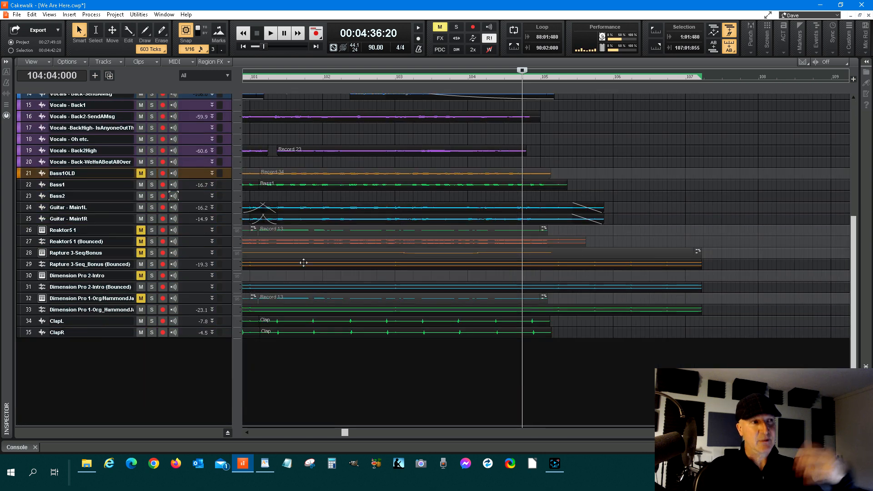
scroll(393, 185, "up", 8)
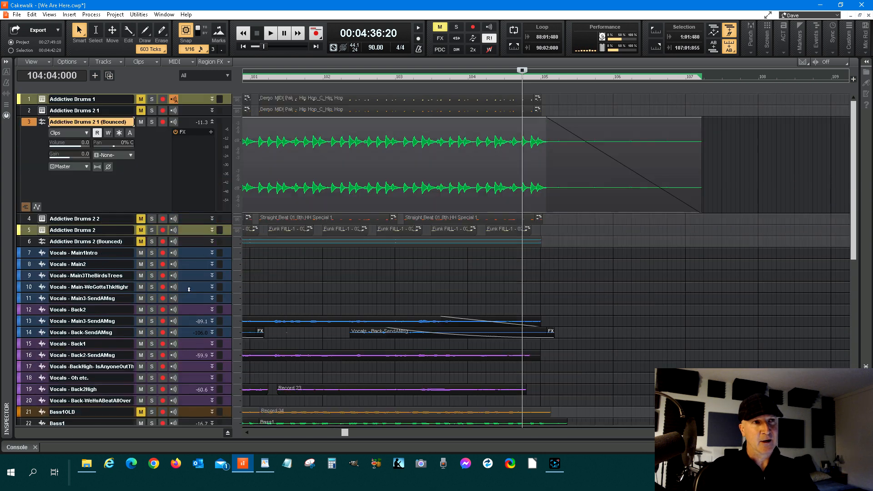
left_click(405, 178)
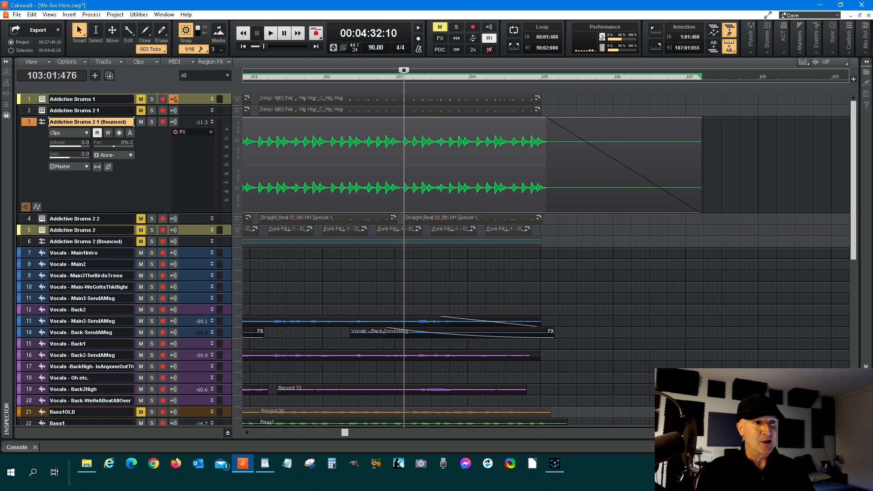
left_click(228, 433)
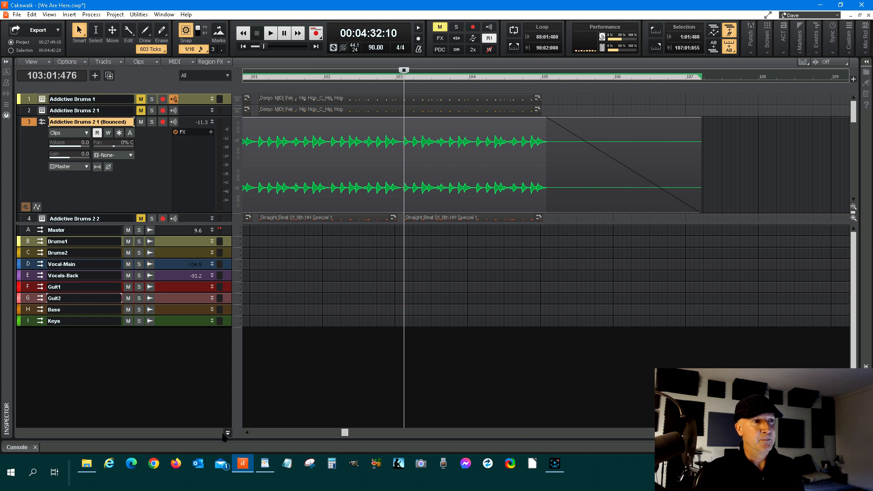
left_click(228, 433)
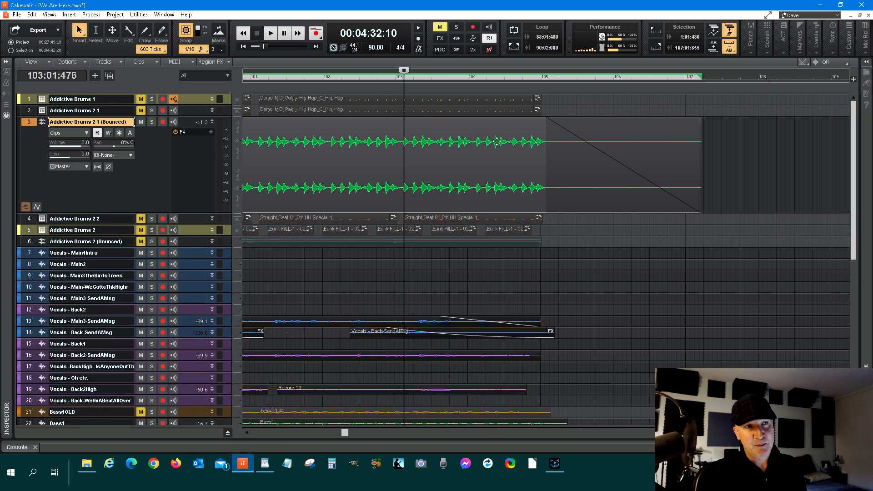
left_click(69, 15)
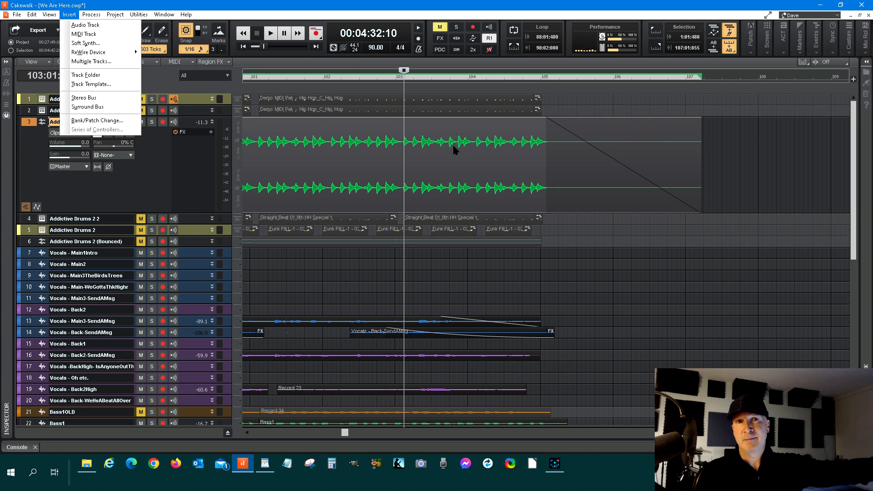
left_click(87, 464)
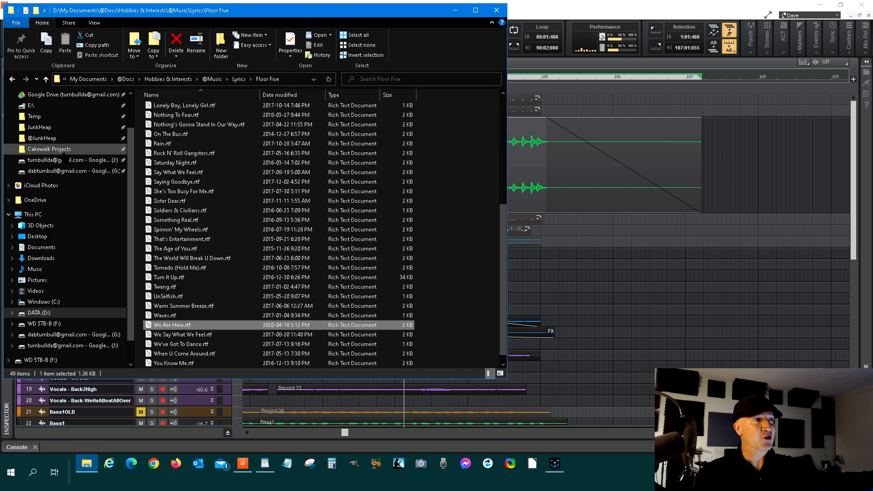
left_click(64, 150)
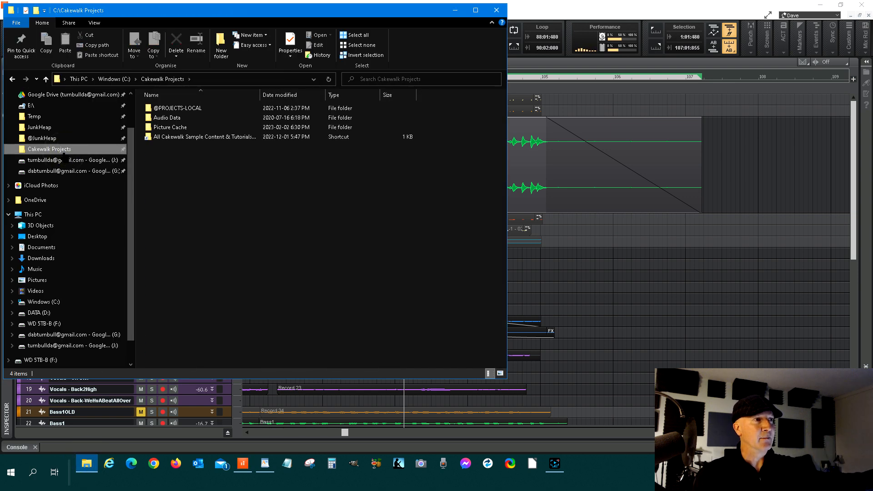
double_click(196, 109)
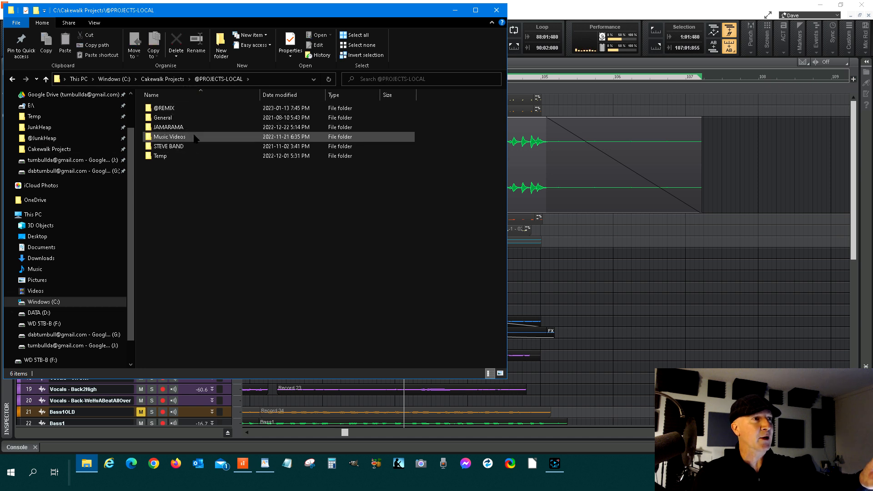
double_click(185, 108)
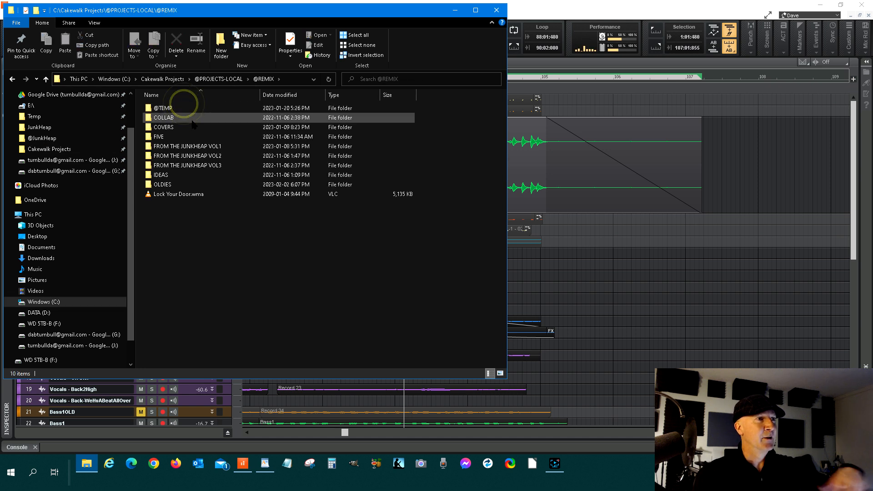
left_click(185, 184)
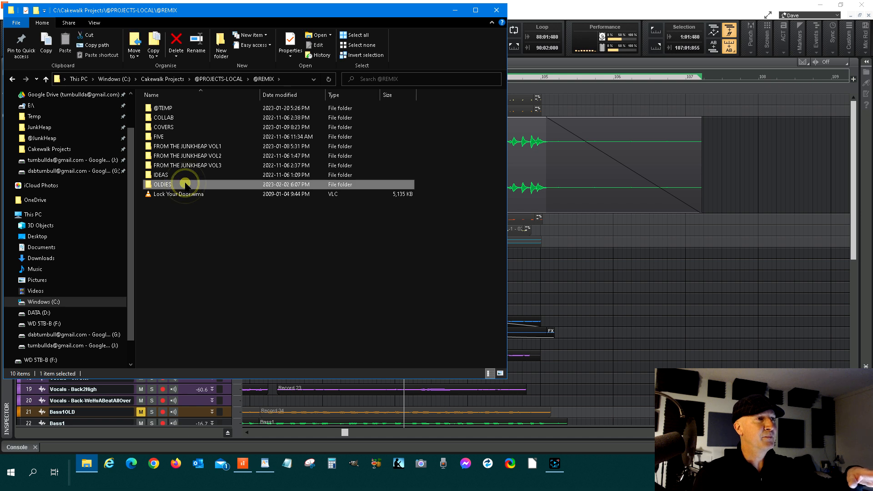
double_click(185, 184)
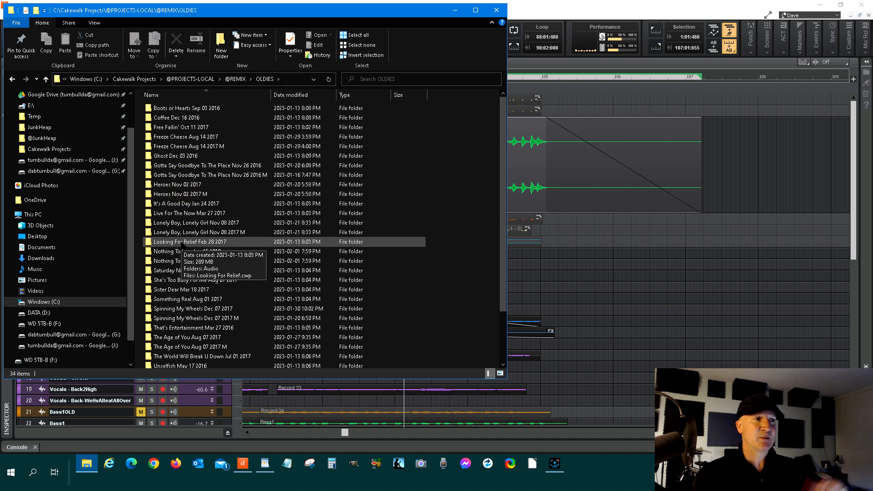
Step: Find the two We Are Here project folders and open We Are Here Jul 01 2017 to examine its contents
scroll(182, 245, "down", 2)
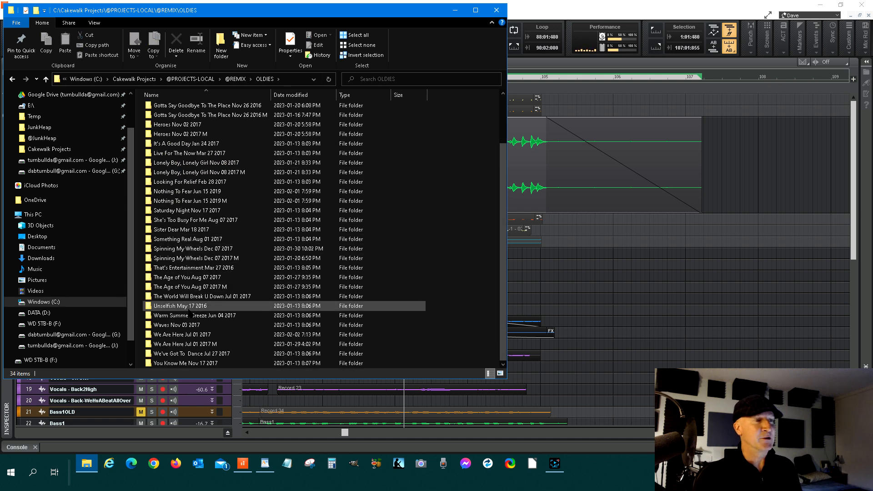
left_click(190, 335)
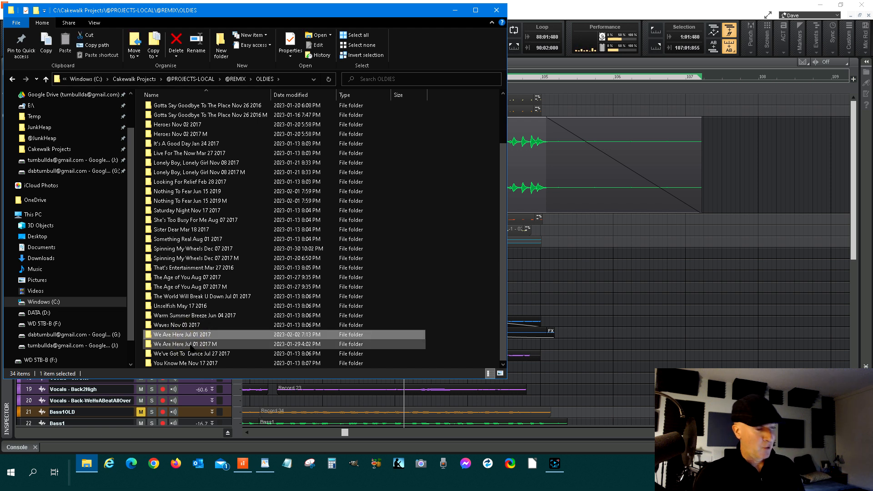
left_click(191, 344, "shift")
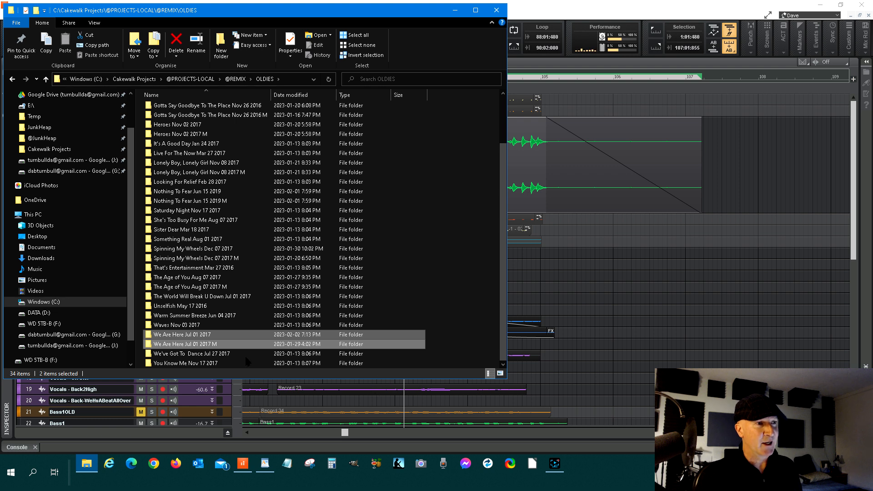
left_click(229, 335)
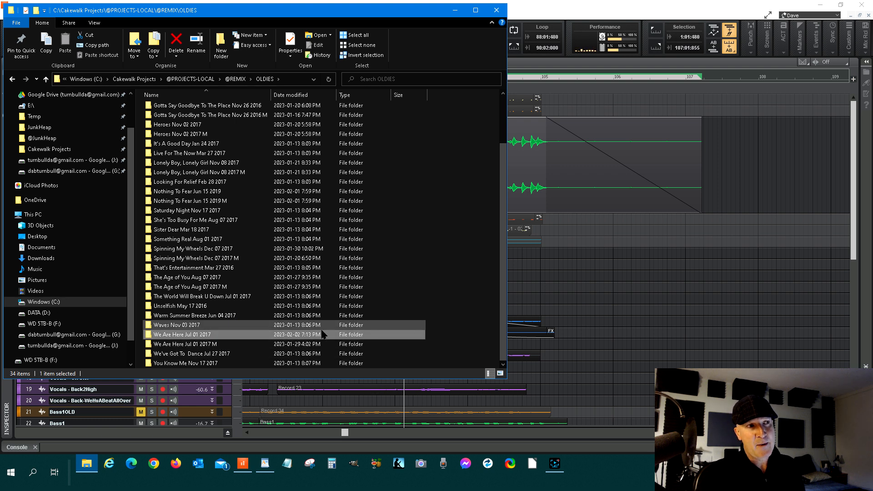
left_click(301, 336)
double_click(301, 337)
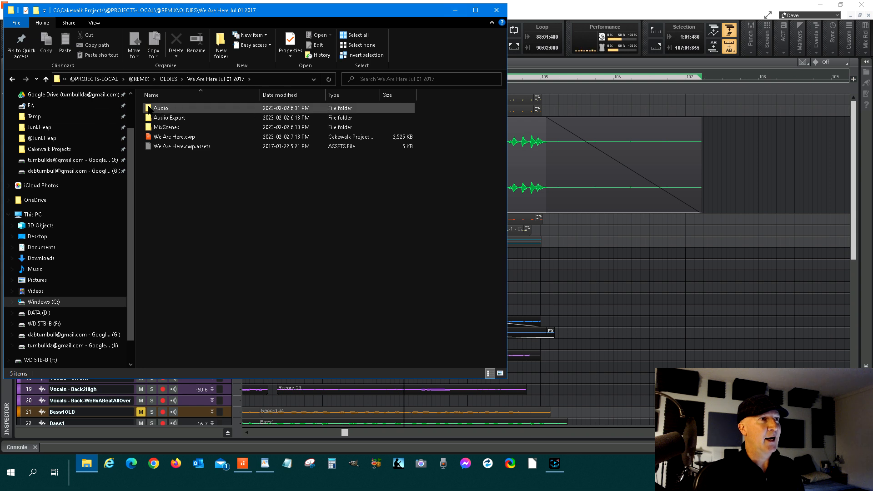
Step: Examine the contents of the We Are Here Jul 01 2017 M folder, return to OLDIES and switch back to Cakewalk
left_click(169, 79)
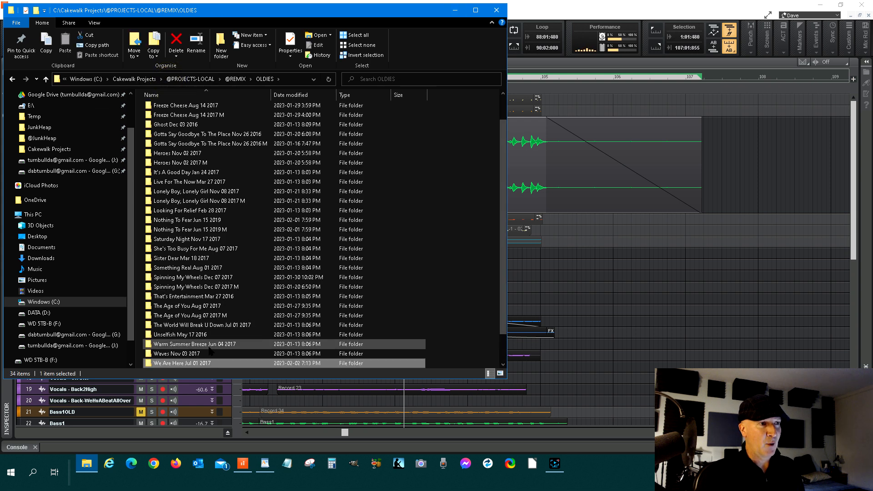
scroll(218, 345, "down", 2)
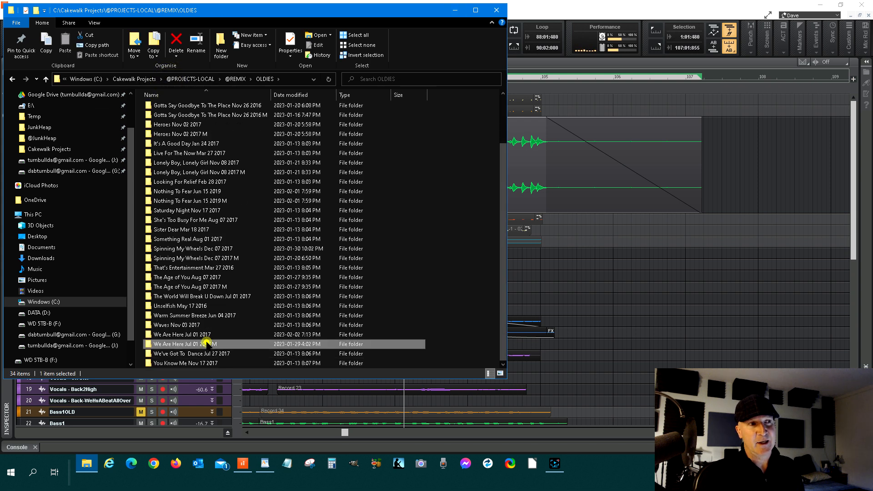
double_click(207, 345)
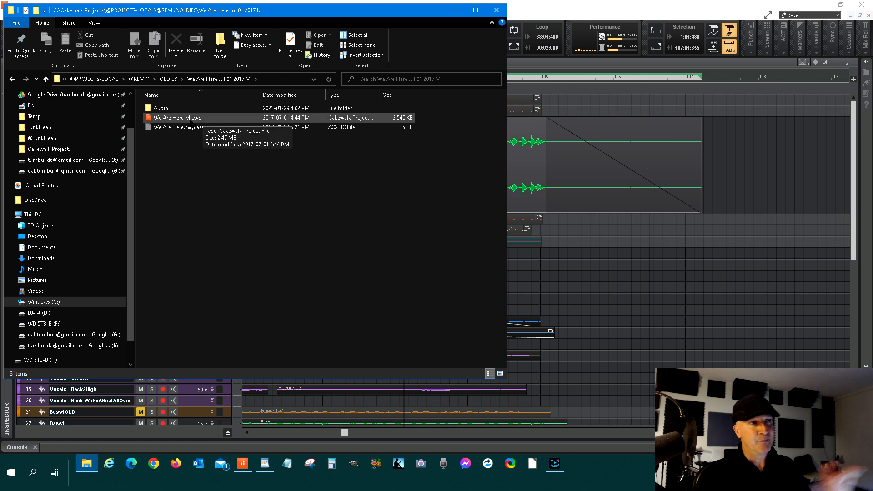
left_click(172, 80)
scroll(255, 341, "down", 1)
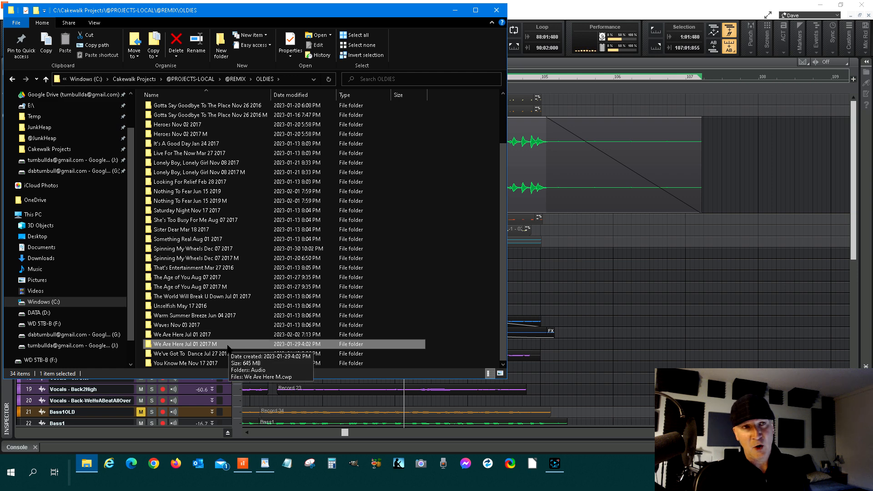
left_click(533, 133)
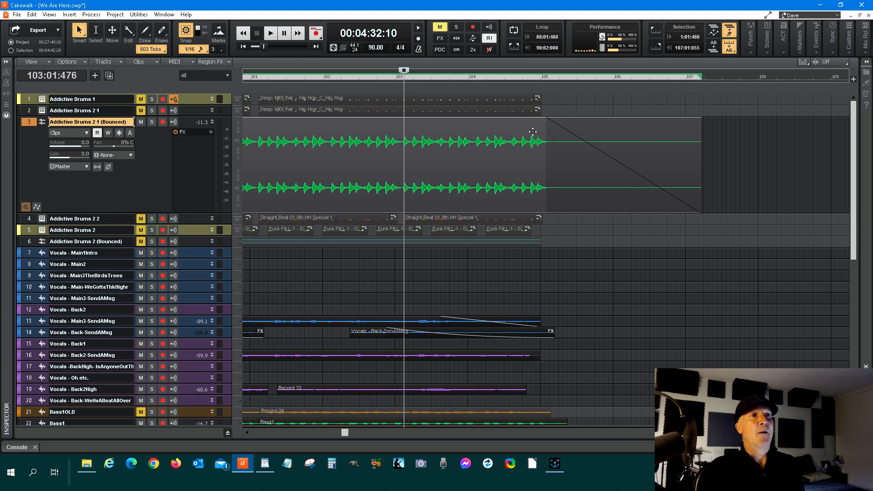
Step: Copy the bounced drums clip on track 3 with track events, track/bus automation, tempo changes and meter/key changes included
scroll(49, 309, "down", 10)
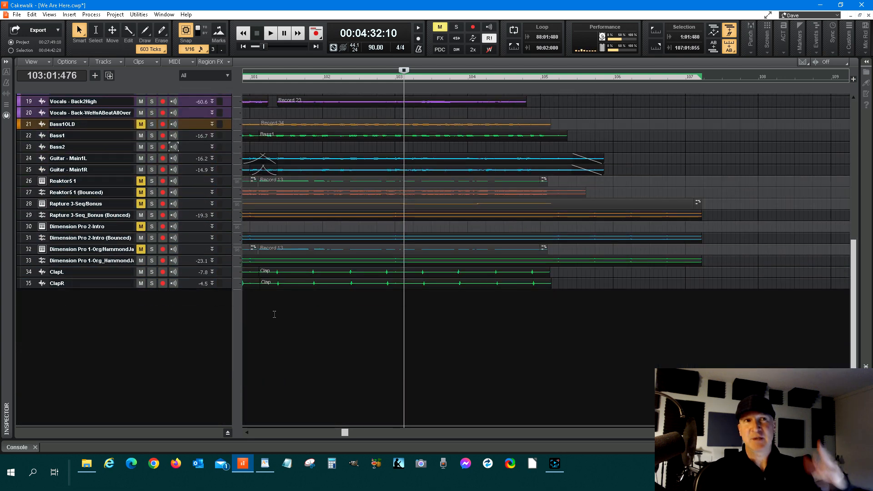
scroll(563, 142, "up", 8)
scroll(563, 141, "left", 1)
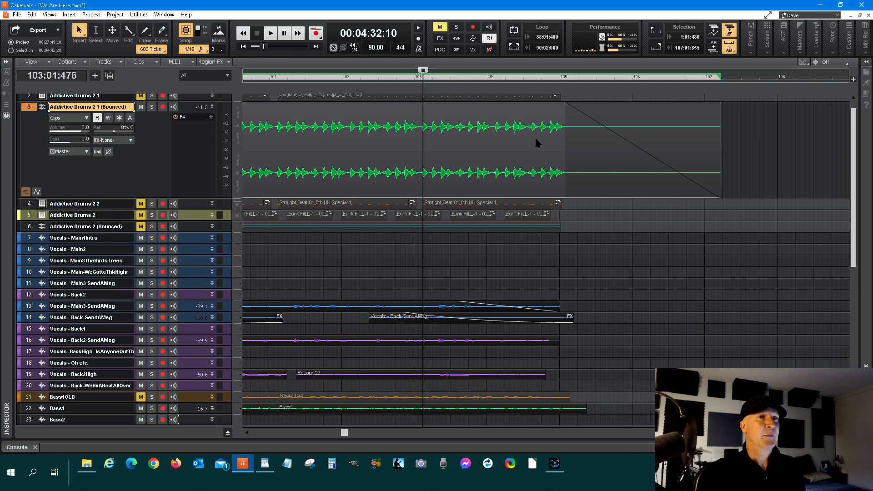
right_click(536, 139)
mouse_move(605, 144)
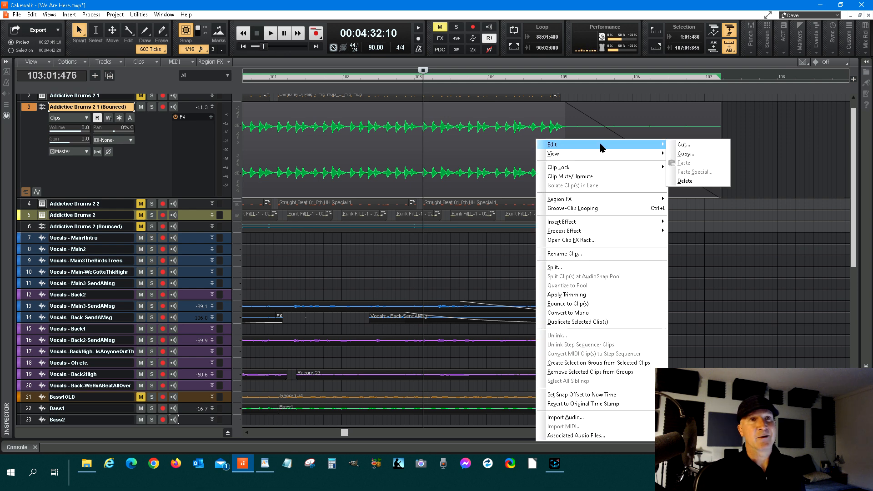
left_click(684, 155)
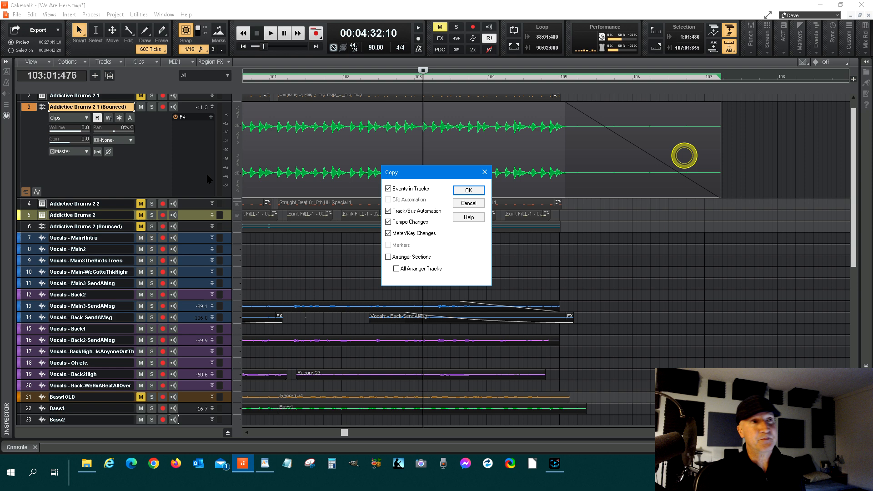
left_click(467, 190)
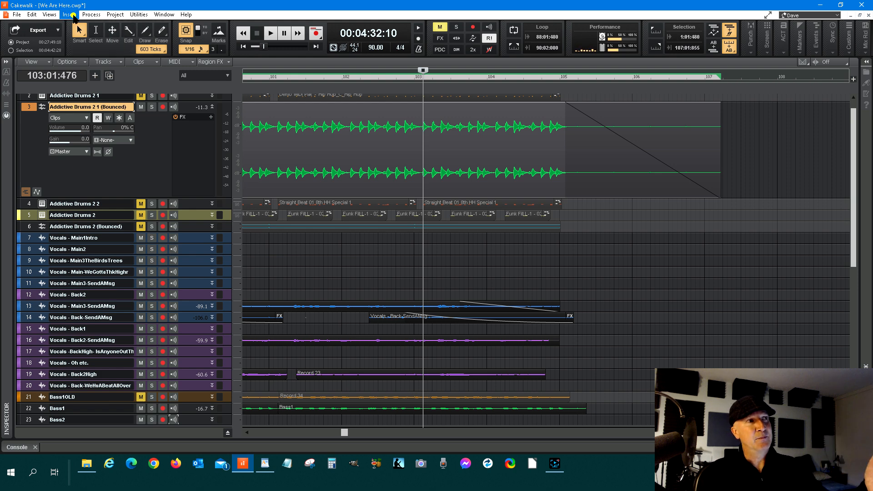
left_click(74, 19)
left_click(152, 4)
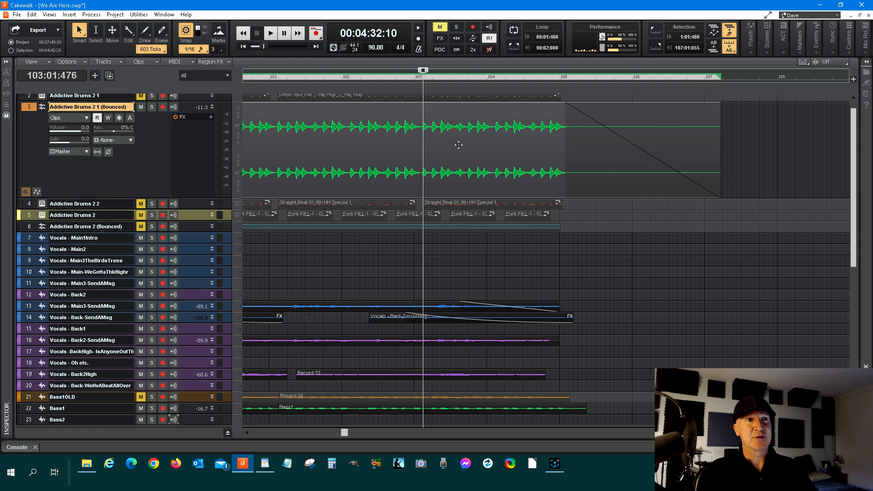
scroll(437, 165, "down", 5)
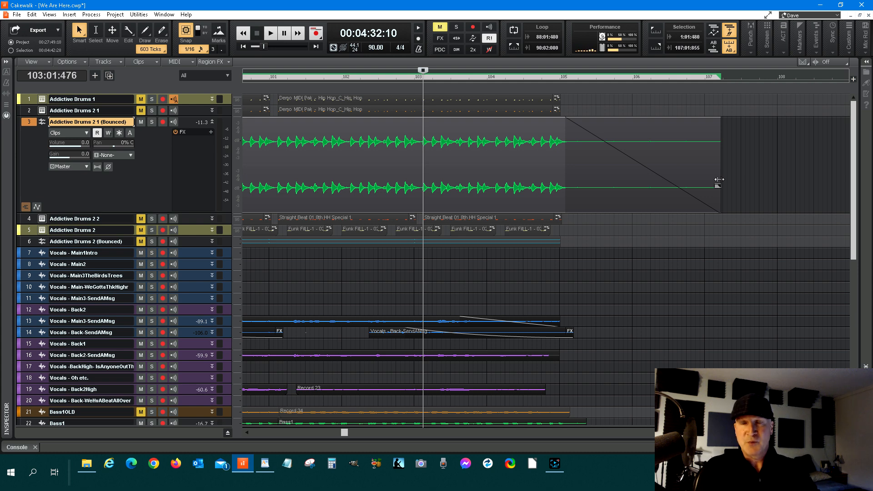
Step: Return the playhead to the project start at 1:01:000 and play the opening briefly to check the gap
left_click(242, 46)
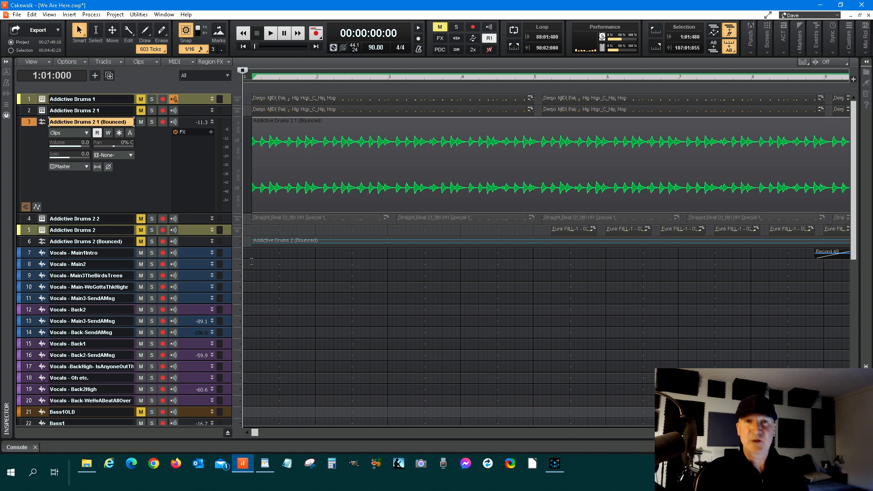
key("space")
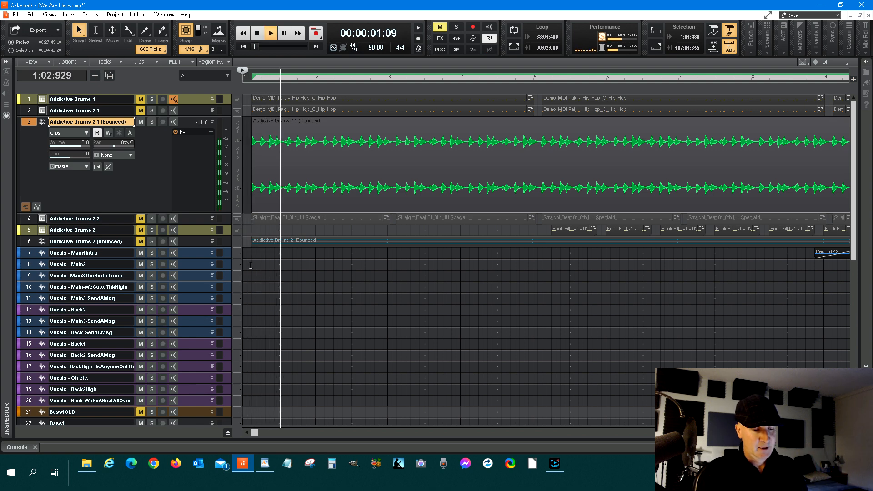
key("space")
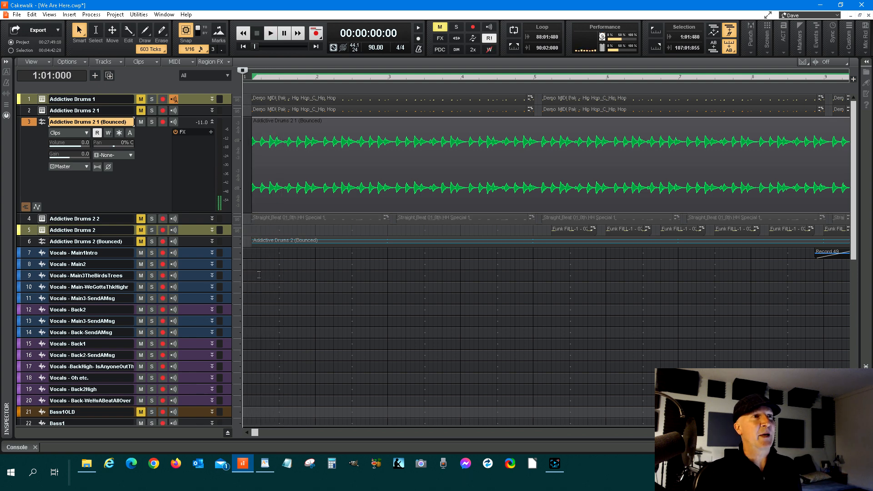
left_click(554, 463)
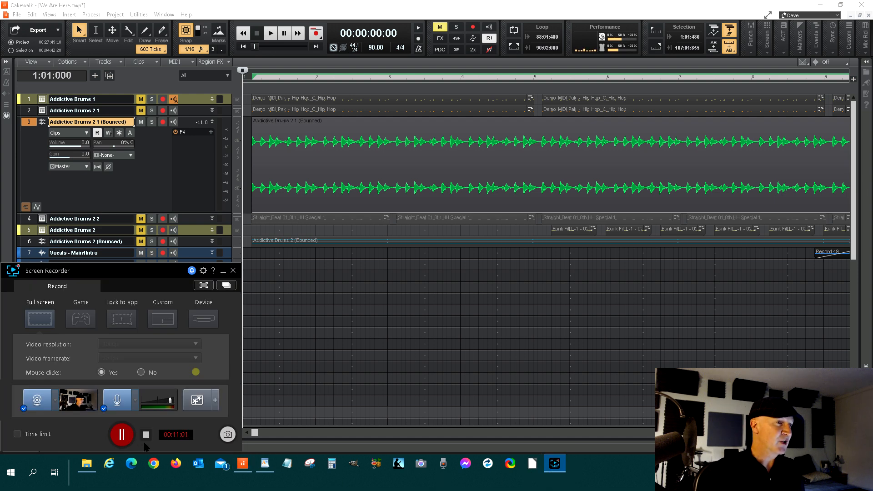